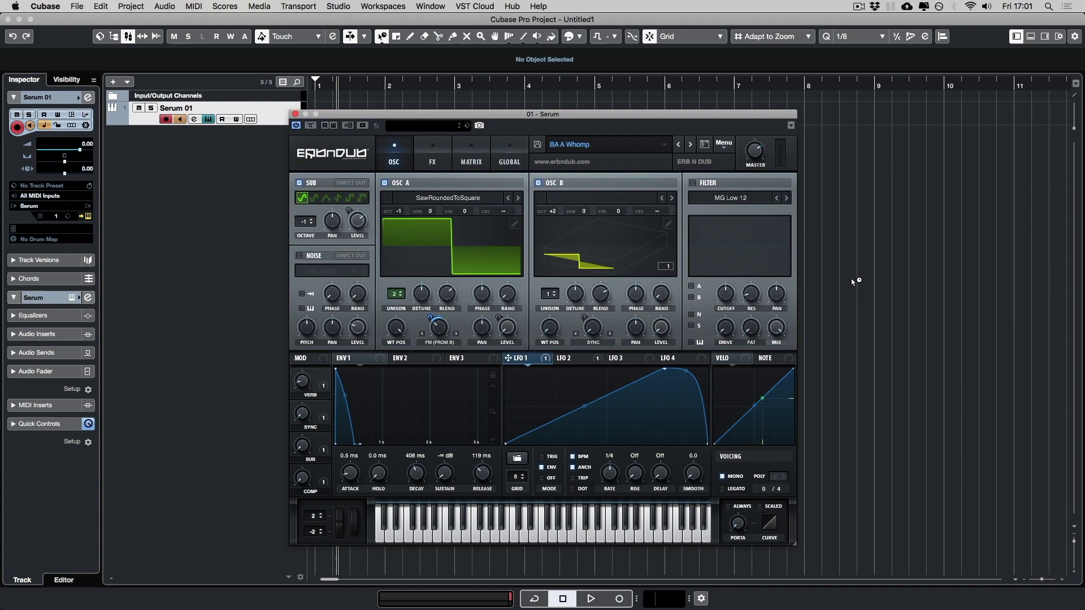
Step: Switch off the SUB oscillator, OSC B and the FX modules to strip the patch down
click(299, 182)
click(539, 183)
click(433, 155)
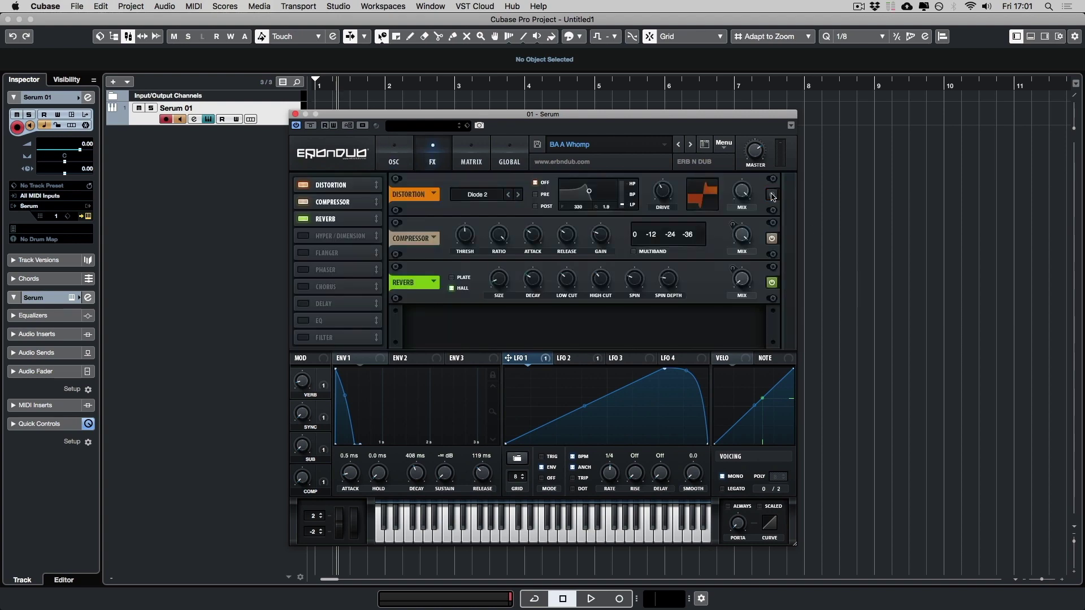
click(394, 155)
Step: Bypass LFO 1's modulation of OSC A's FM amount and bring up the ENV 1 settings
right_click(439, 326)
click(486, 352)
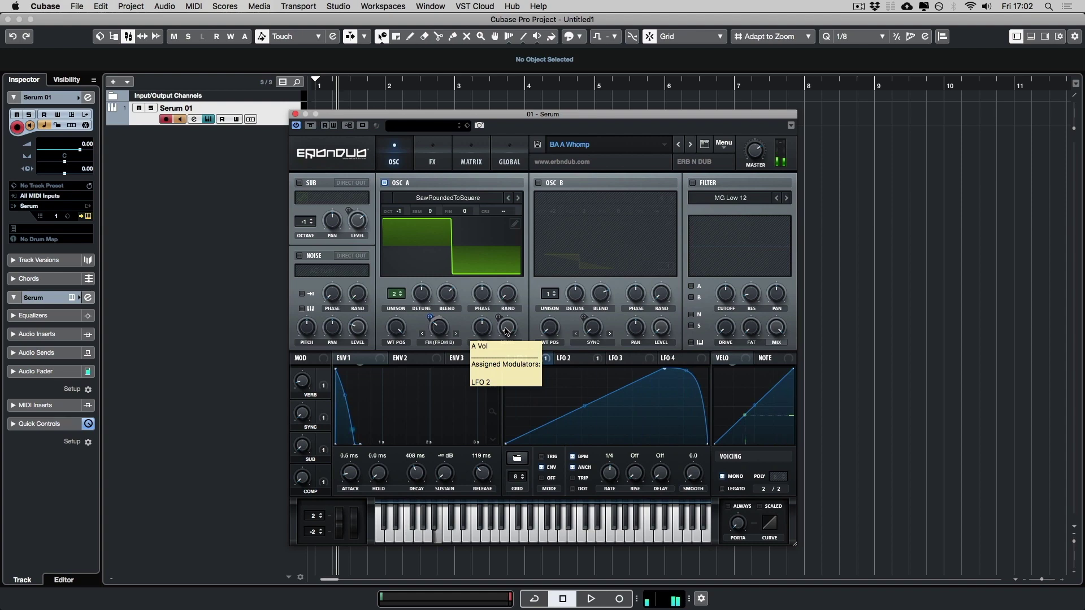
click(362, 360)
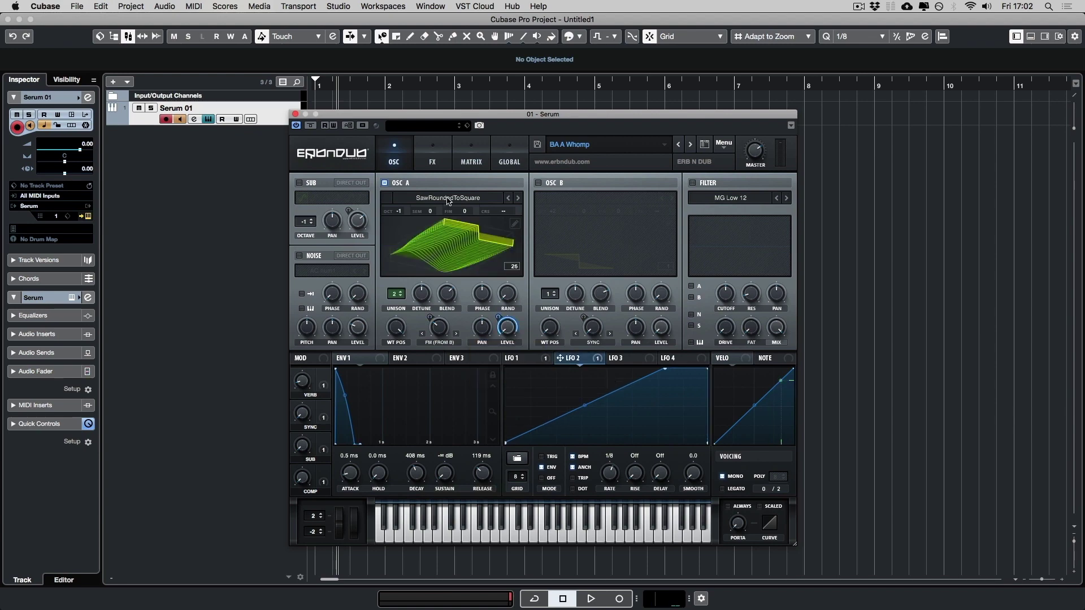
Step: Keep OSC A on the Analog SawRoundedToSquare wavetable, with LFO 2's 1/8 ramp modulating its level
click(447, 199)
mouse_move(443, 222)
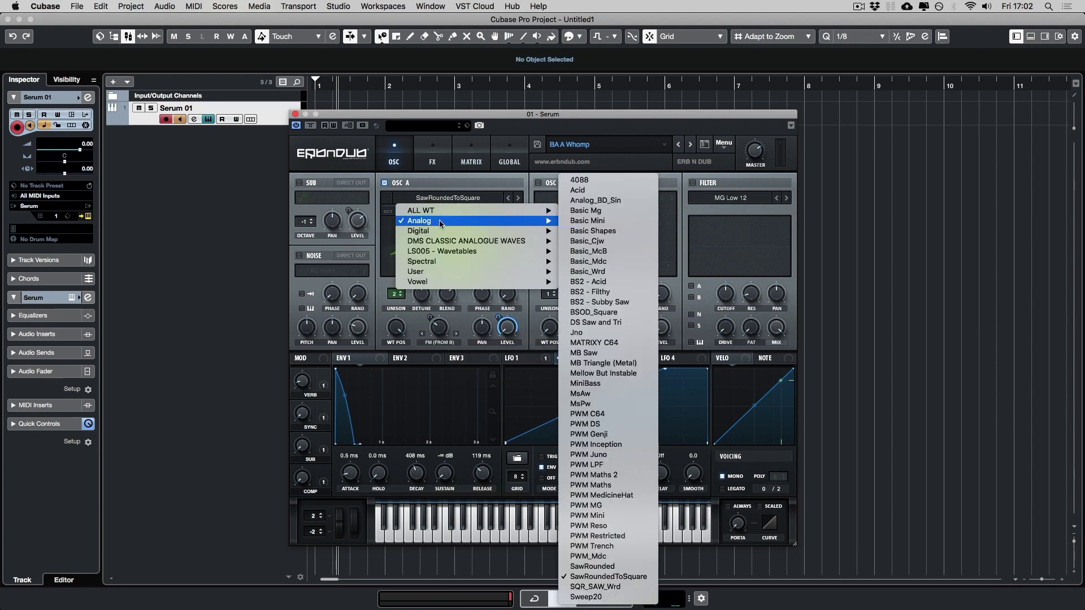
click(626, 575)
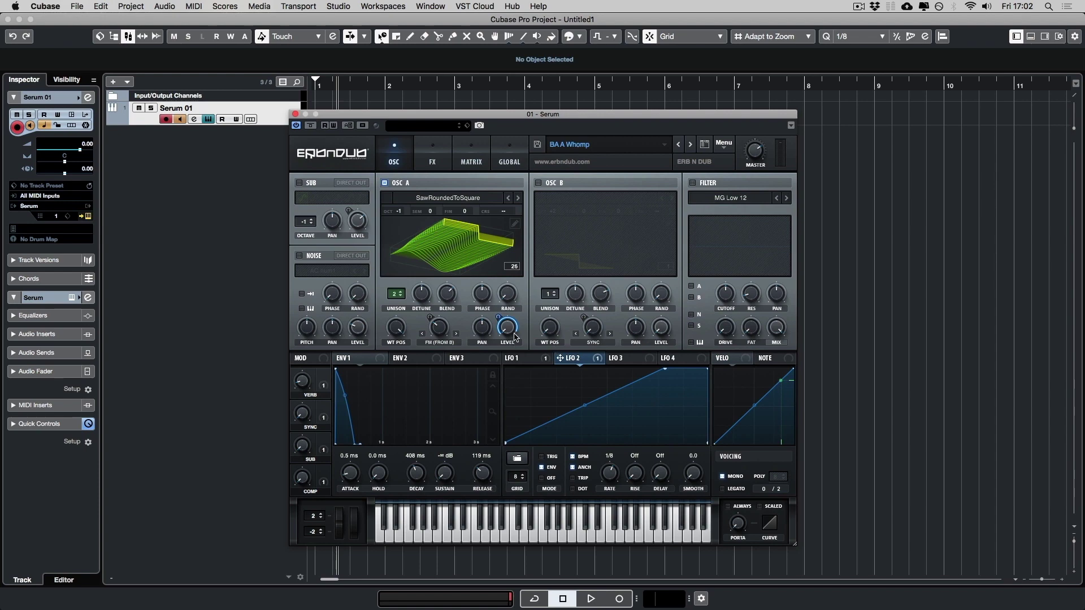
mouse_move(545, 473)
mouse_move(615, 477)
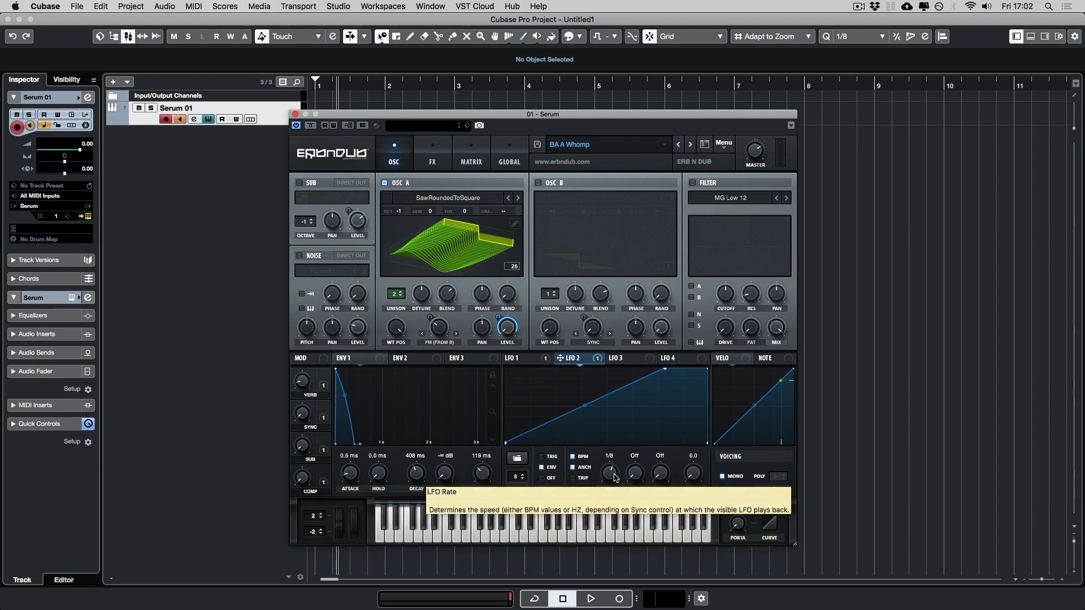
mouse_move(501, 320)
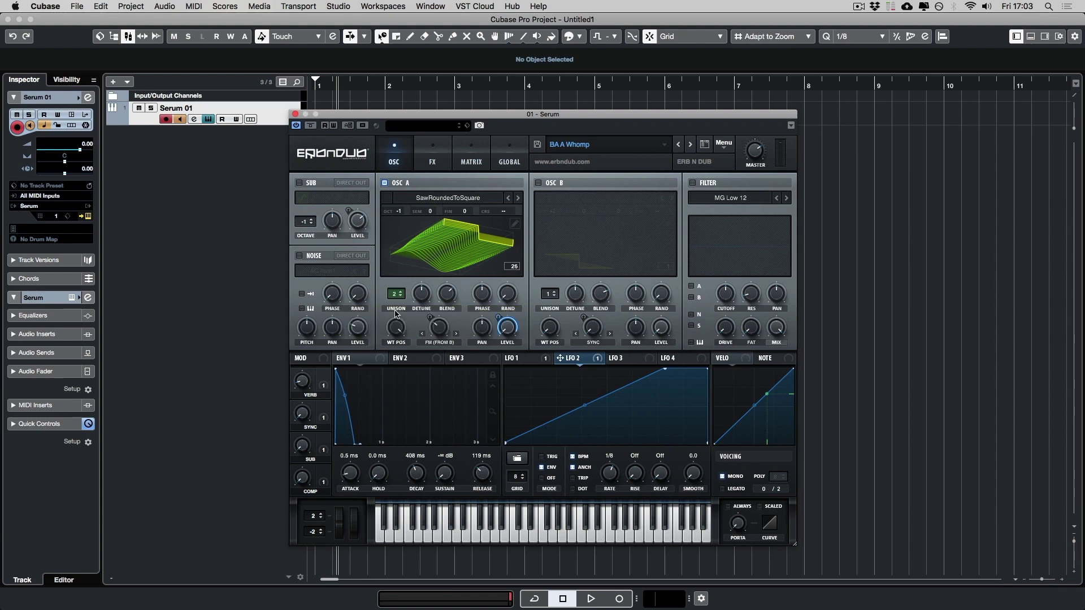
click(421, 295)
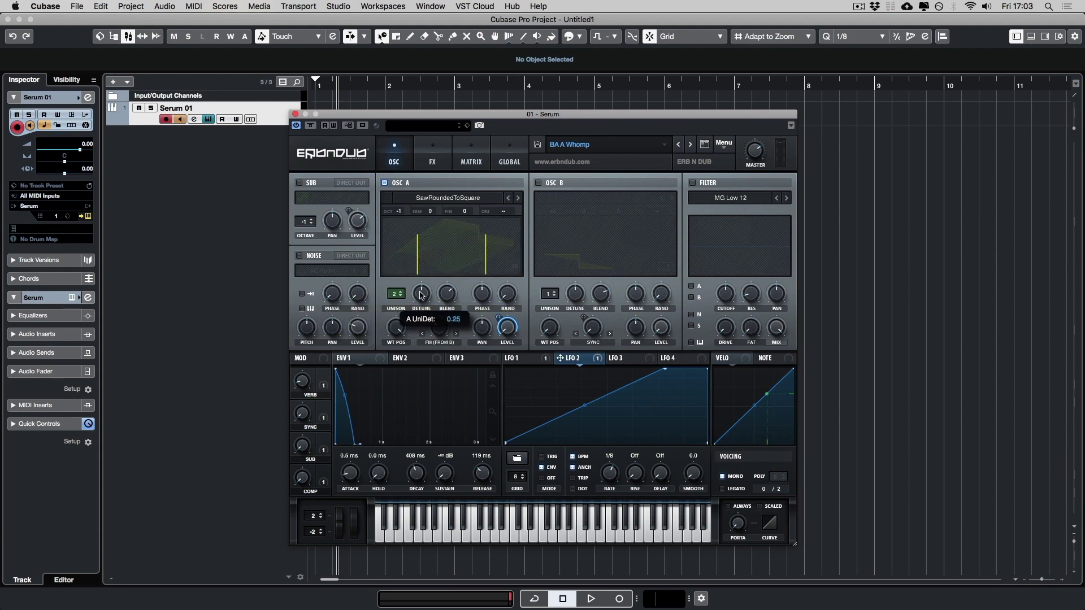
click(452, 294)
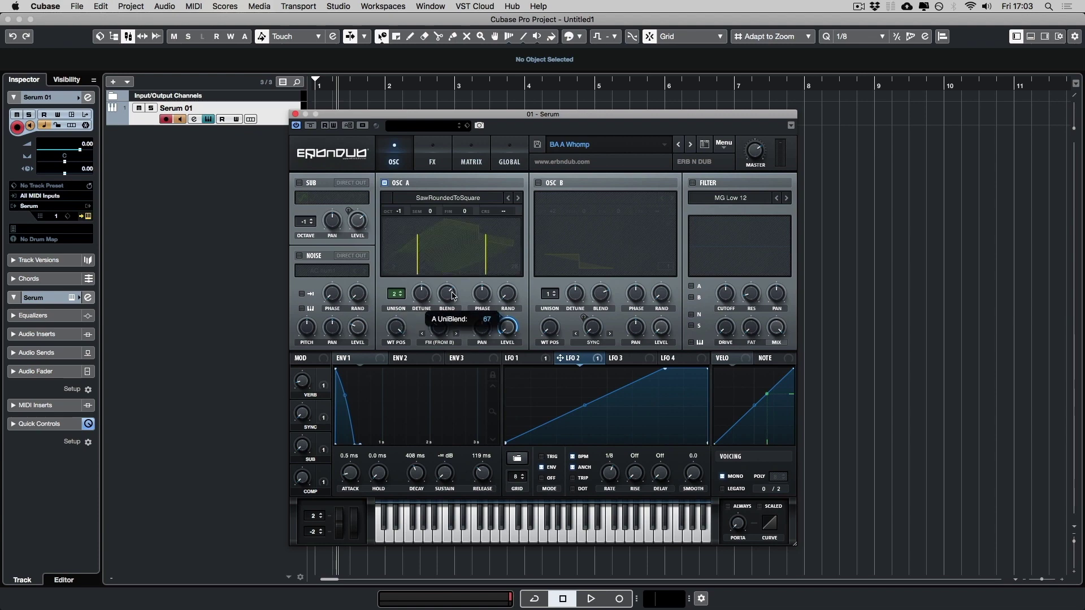
mouse_move(480, 297)
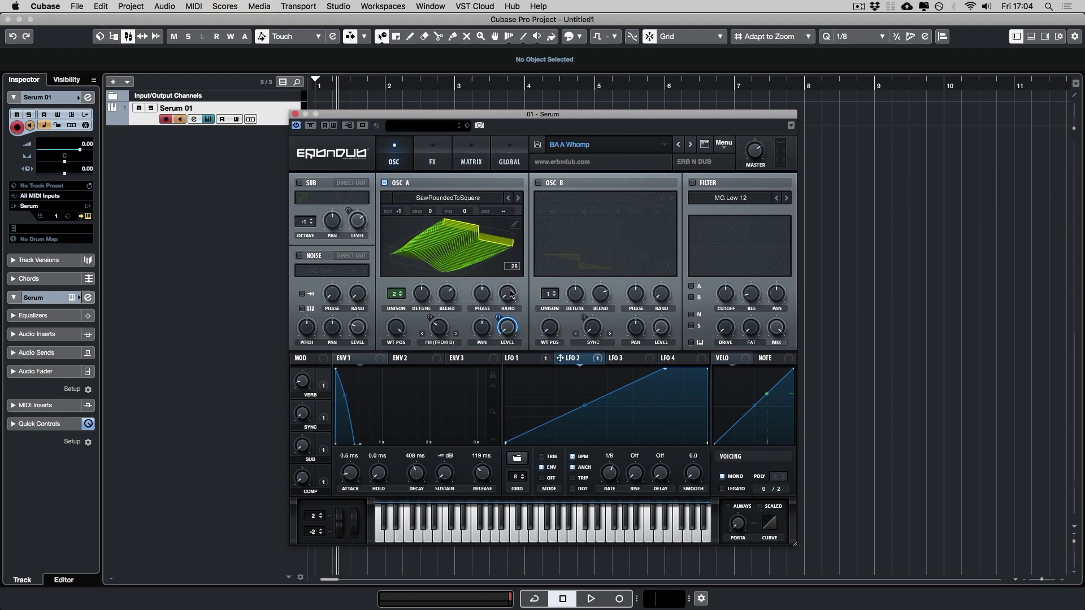
Step: Check that OSC A's warp is FM (from B), then re-enable OSC B
mouse_move(396, 327)
click(441, 342)
click(462, 319)
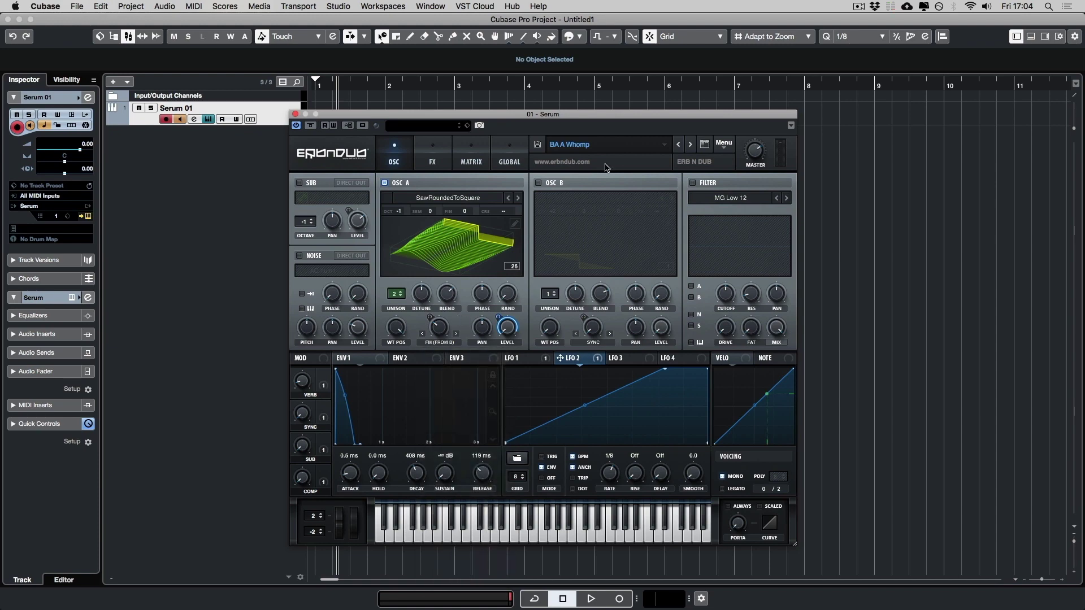
click(539, 183)
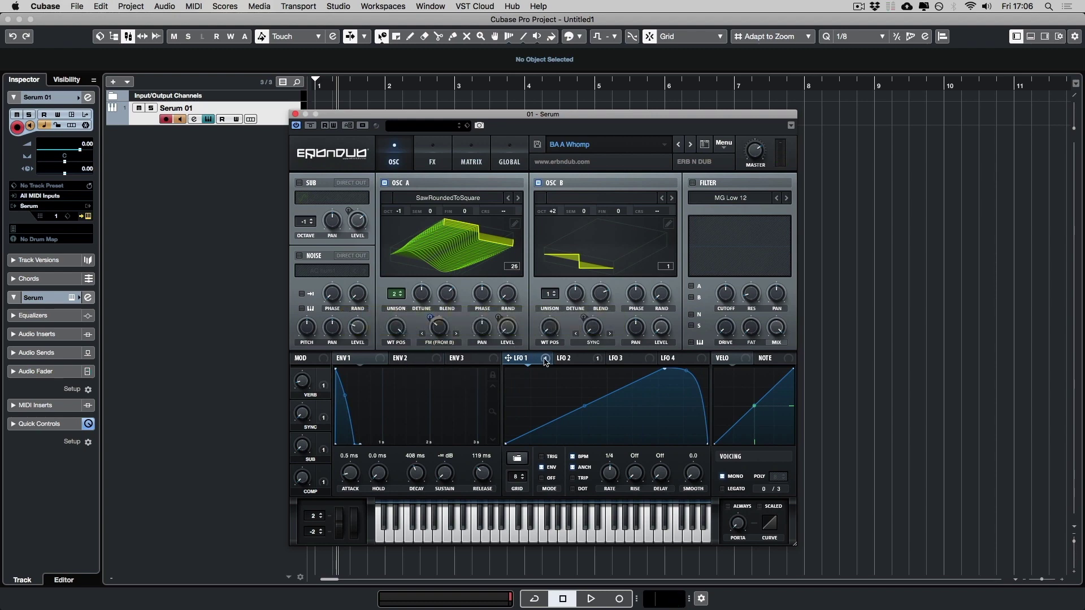
Step: Toggle the LFO 1 modulator bypass on OSC A's FM (from B) amount
right_click(439, 329)
click(503, 355)
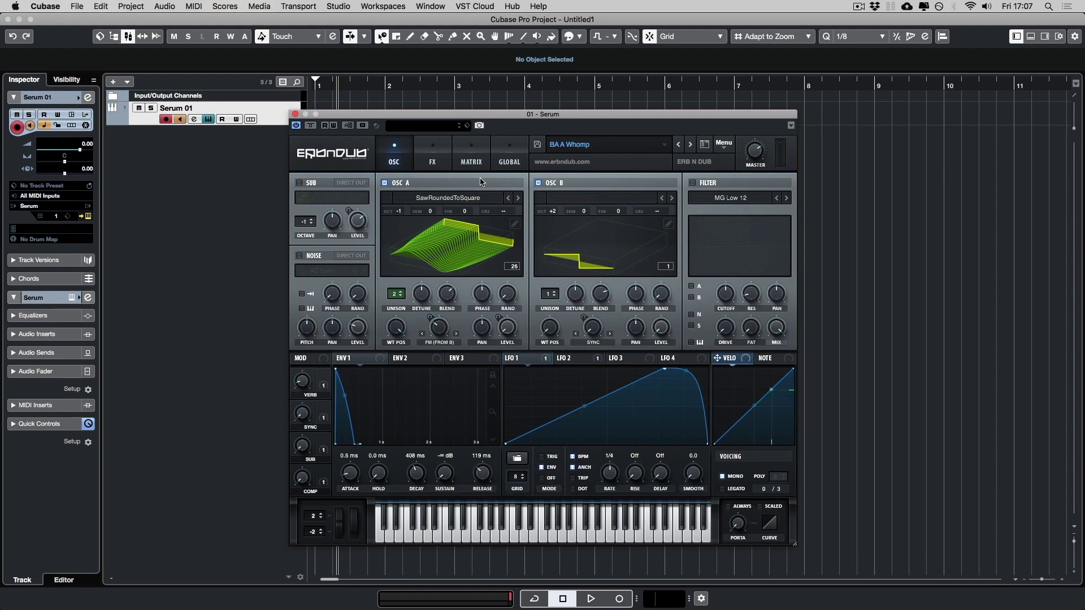
Step: Enable the Distortion in Diode 2 mode (drive 39%, mix 100%), toggling it off and on to compare
click(432, 155)
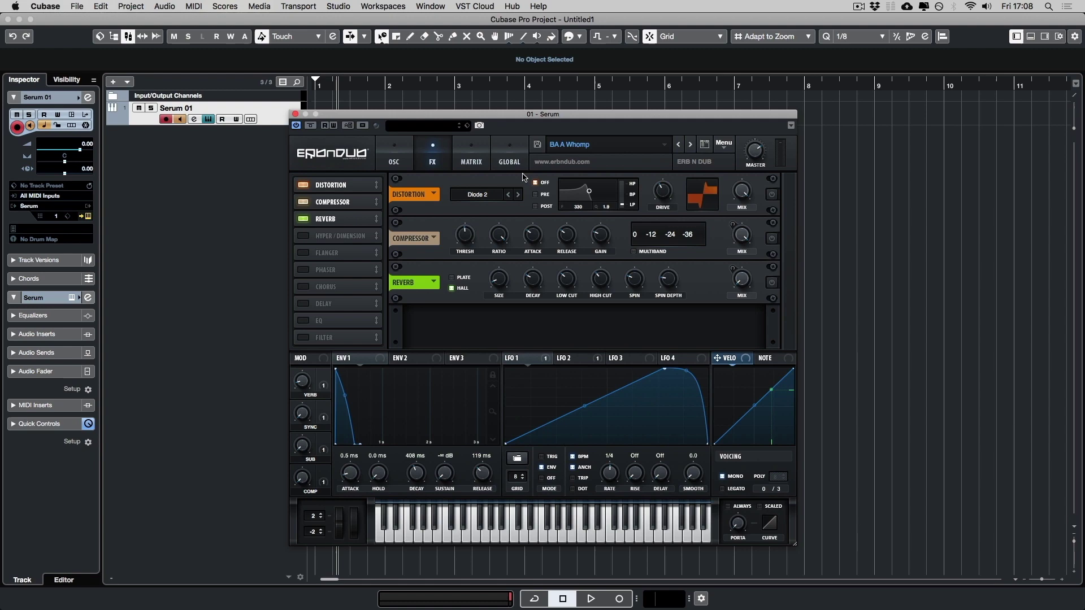
click(773, 195)
click(485, 196)
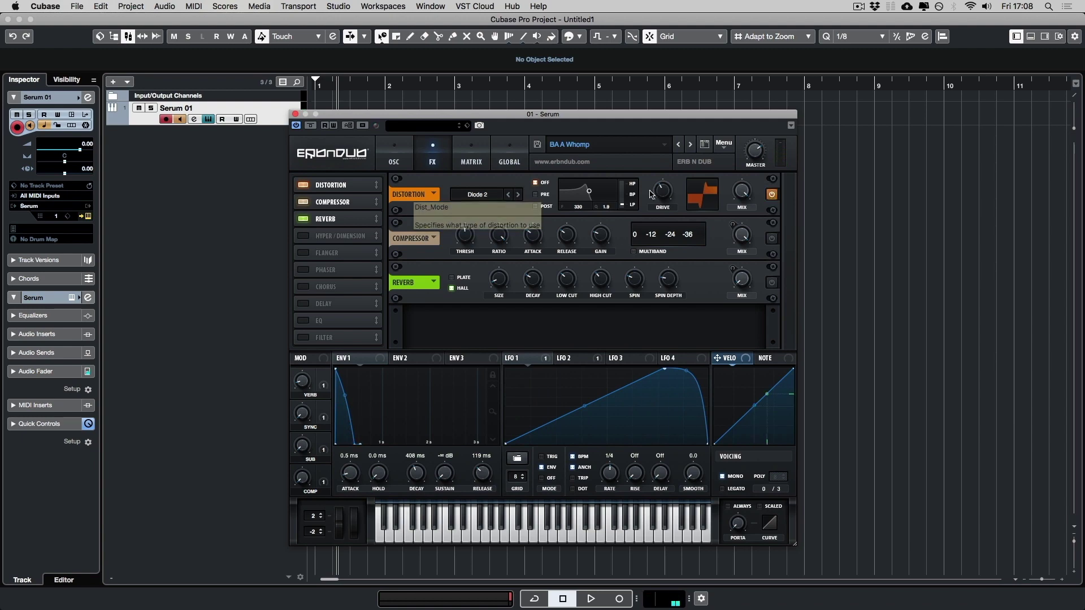
click(661, 193)
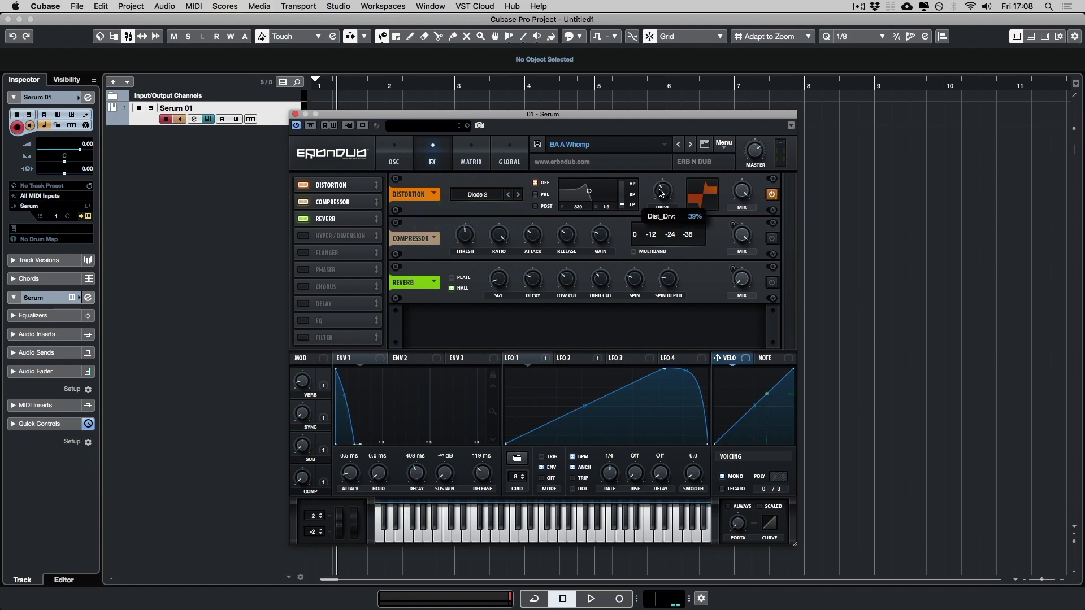
mouse_move(740, 195)
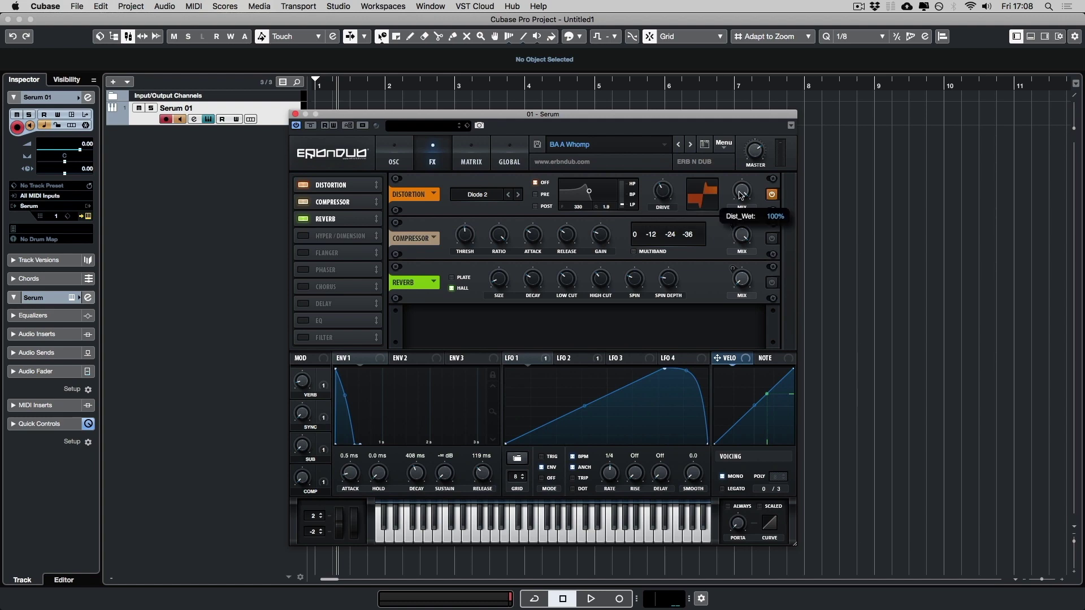
click(771, 194)
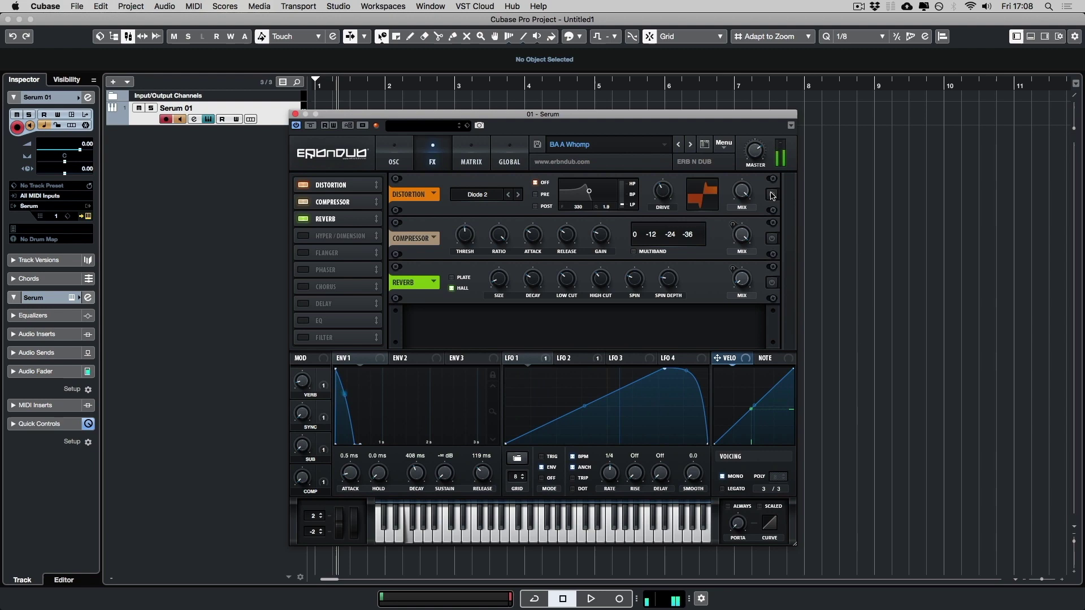
click(772, 195)
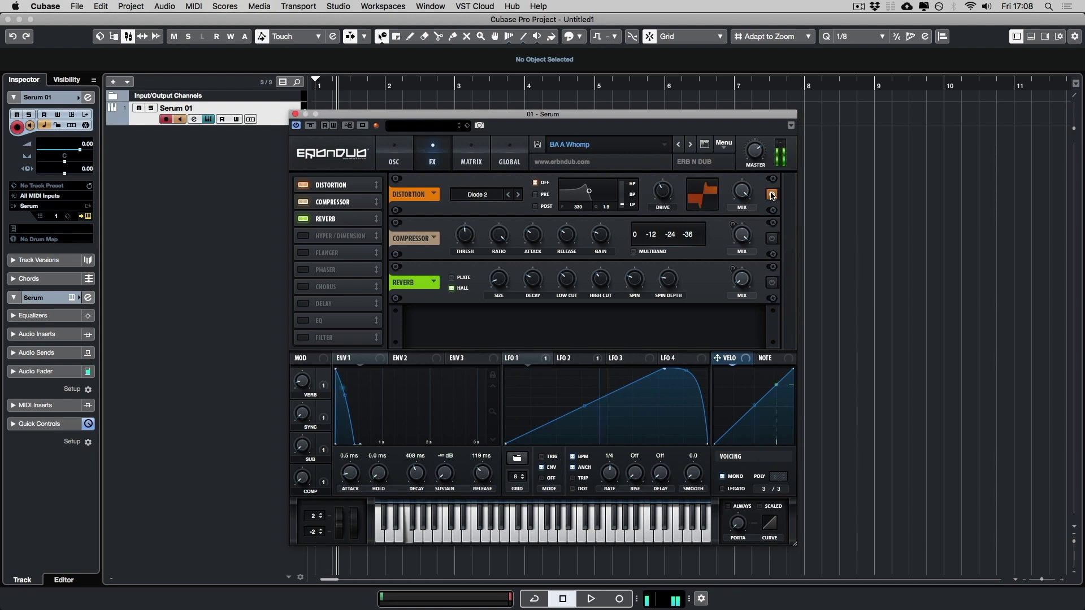
Step: Enable the Compressor and lower its ratio from Limit to 32:1
click(772, 239)
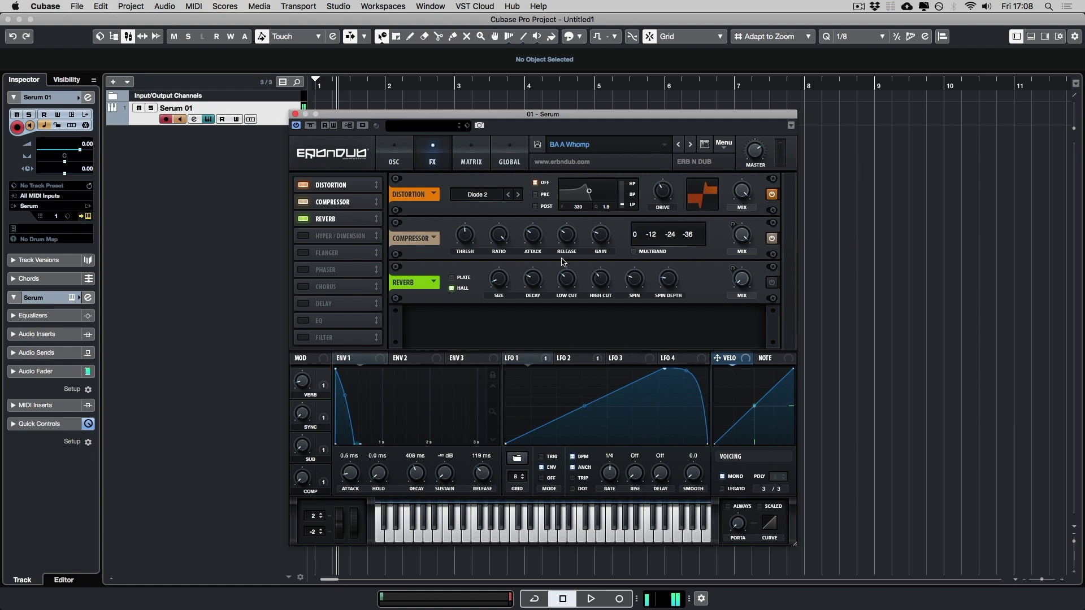
mouse_move(467, 239)
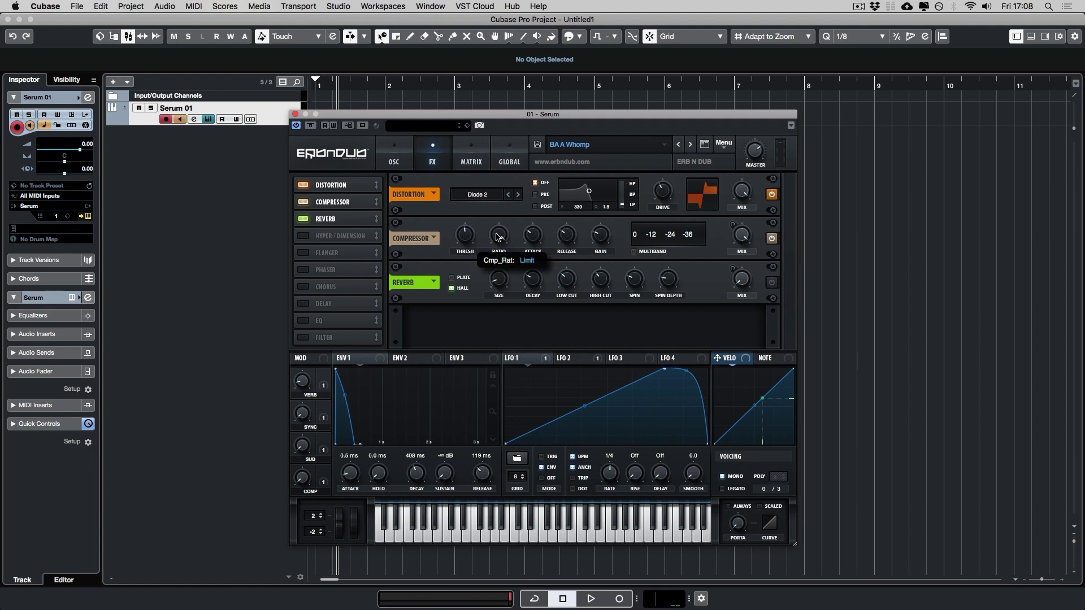
drag(498, 238, 496, 238)
mouse_move(531, 237)
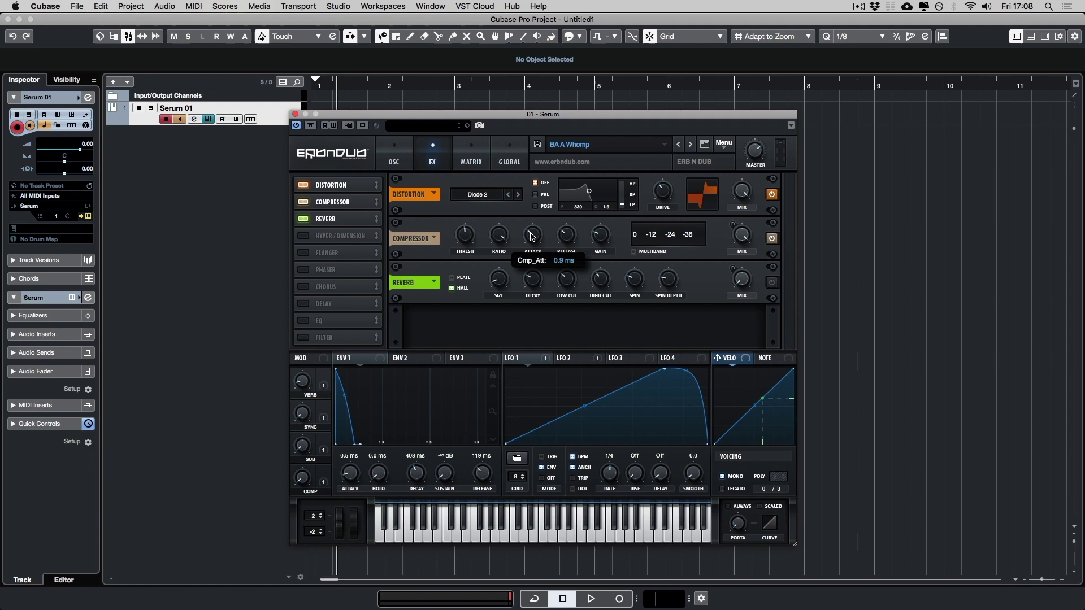
mouse_move(576, 239)
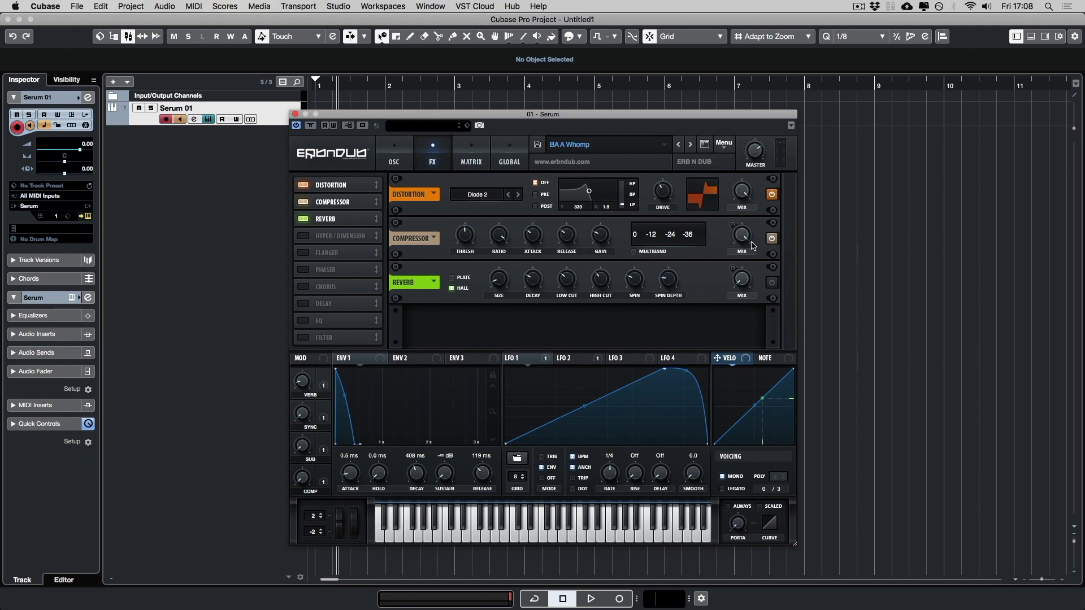
mouse_move(748, 239)
Step: Turn on the Reverb, then switch to the OSC page and back to FX
click(772, 283)
click(398, 164)
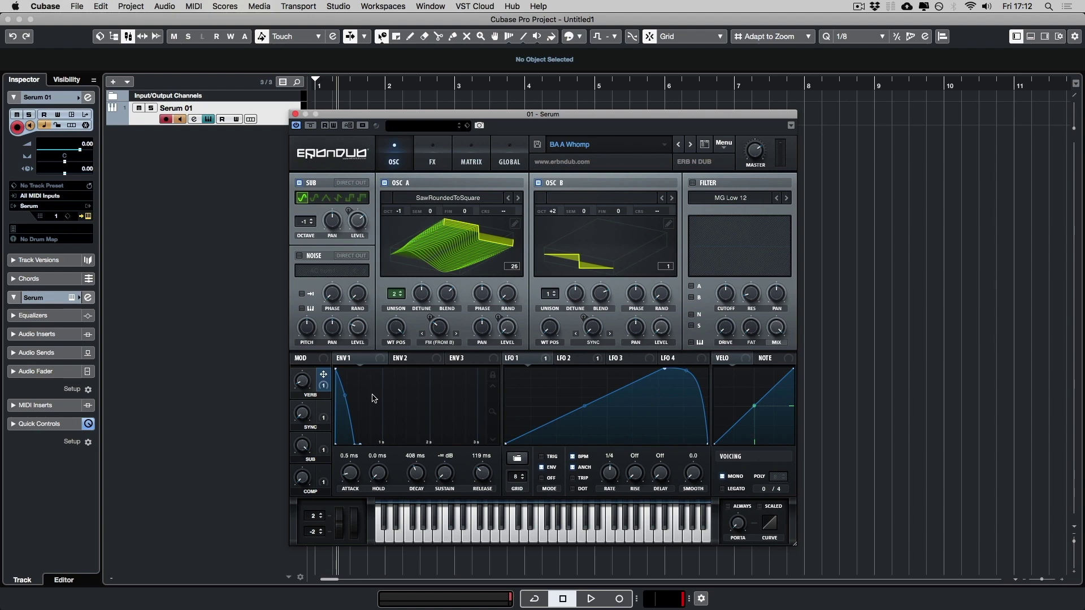
click(425, 165)
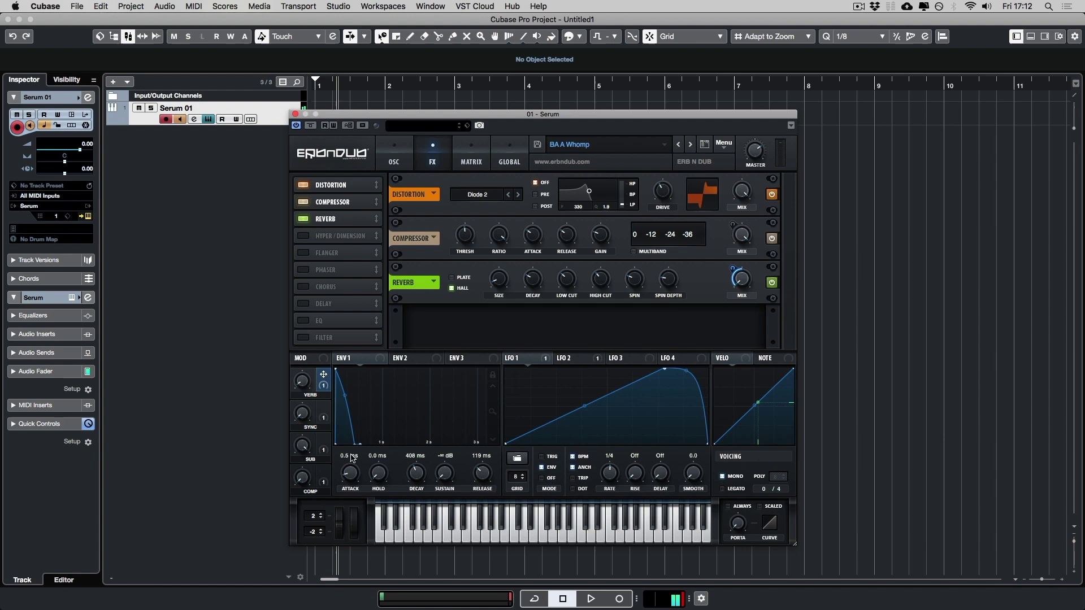
Step: Set OSC B's warp mode to Sync (No Window)
click(393, 161)
click(591, 342)
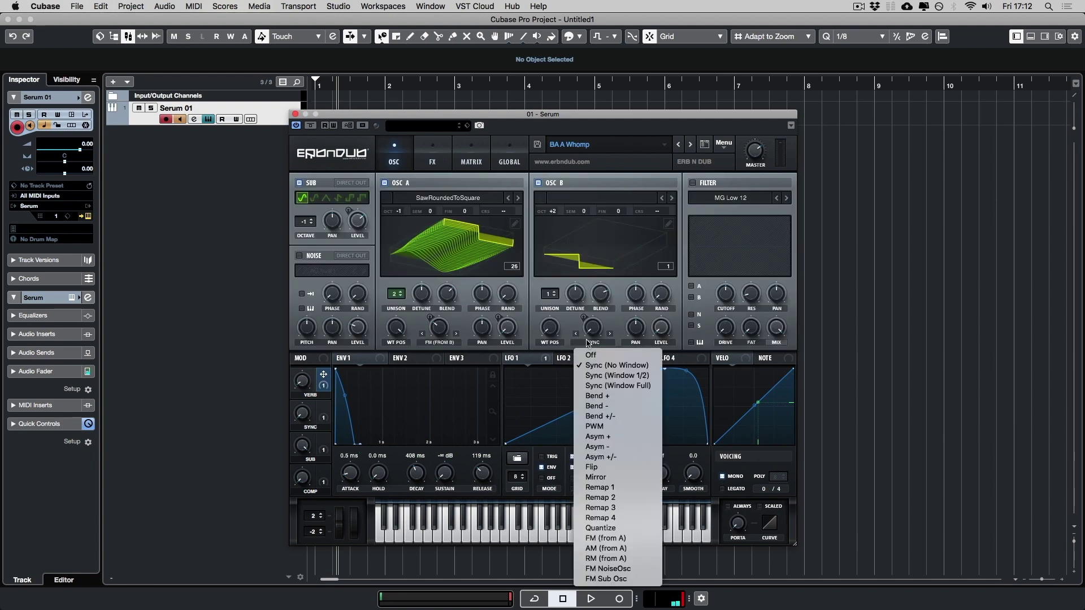
click(590, 365)
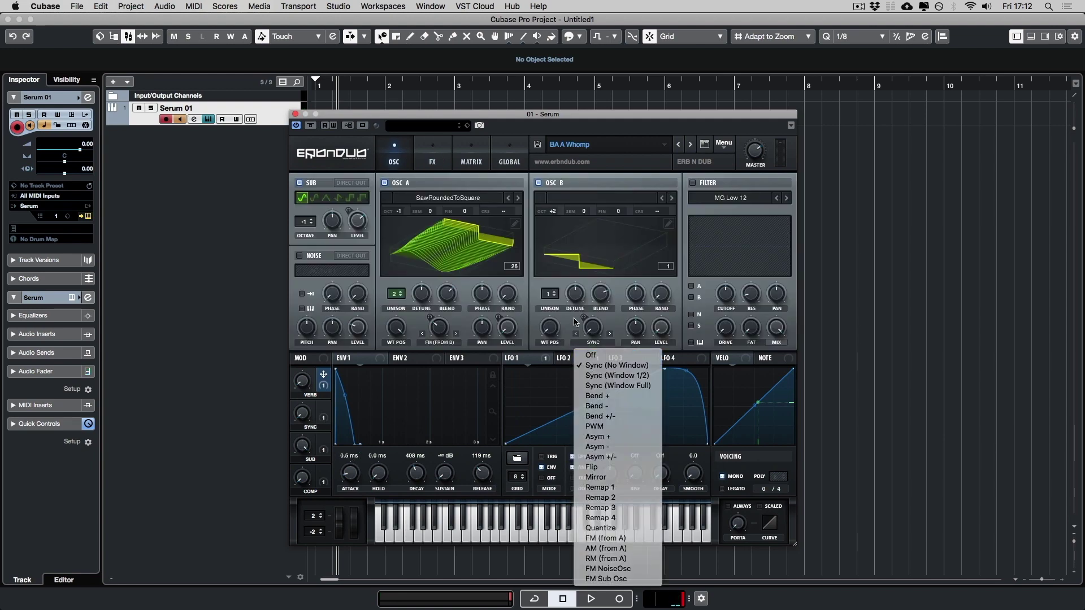
Step: Set the SYNC macro to 86%, SUB macro to 20% and COMP macro up to 100%
drag(300, 416, 327, 468)
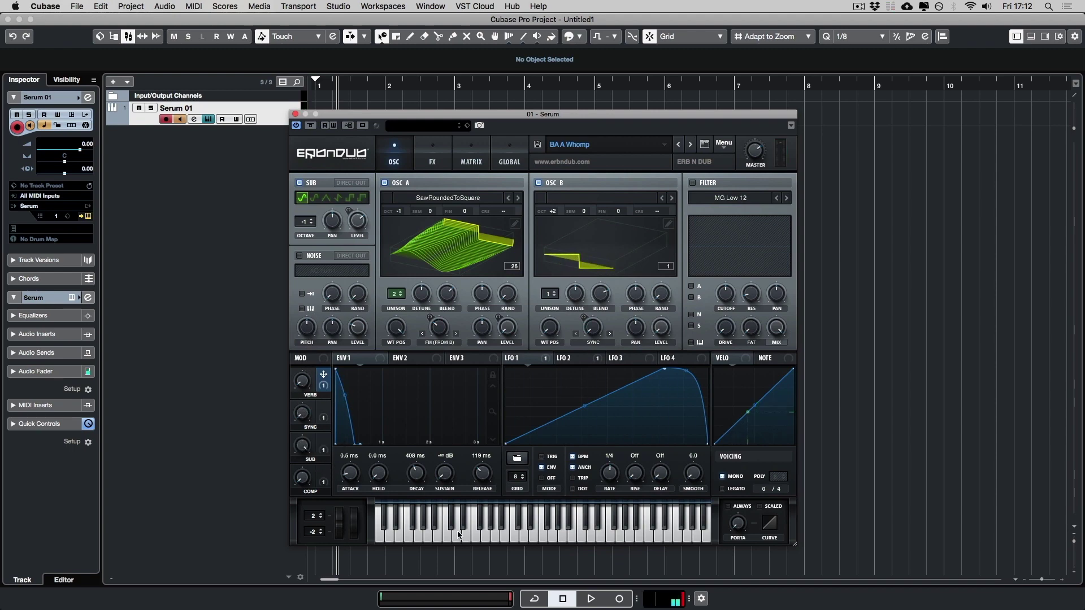
drag(301, 446, 308, 551)
drag(305, 484, 330, 368)
click(432, 158)
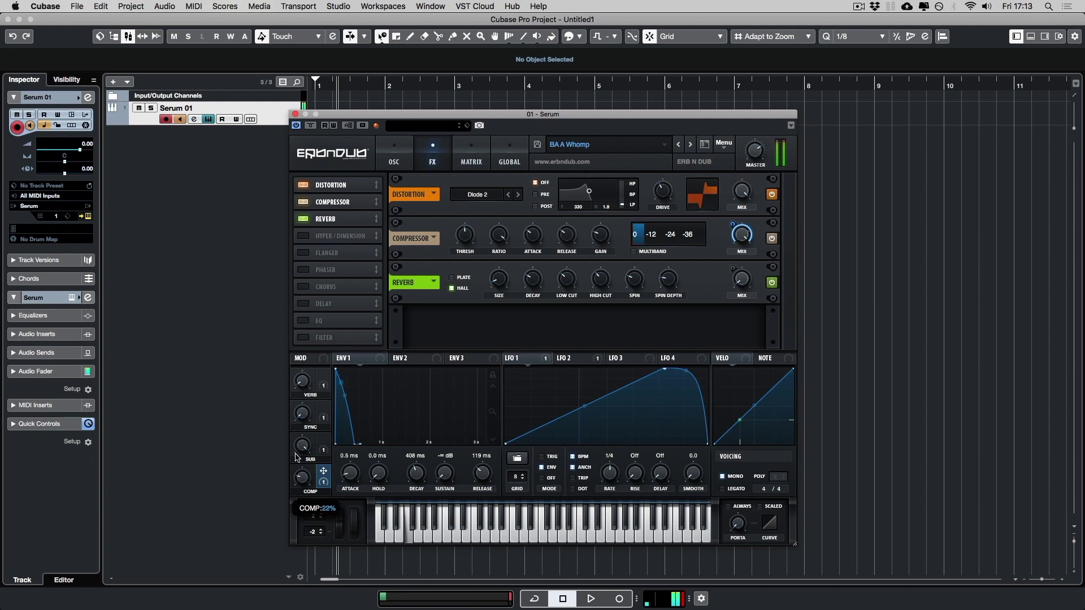
click(394, 158)
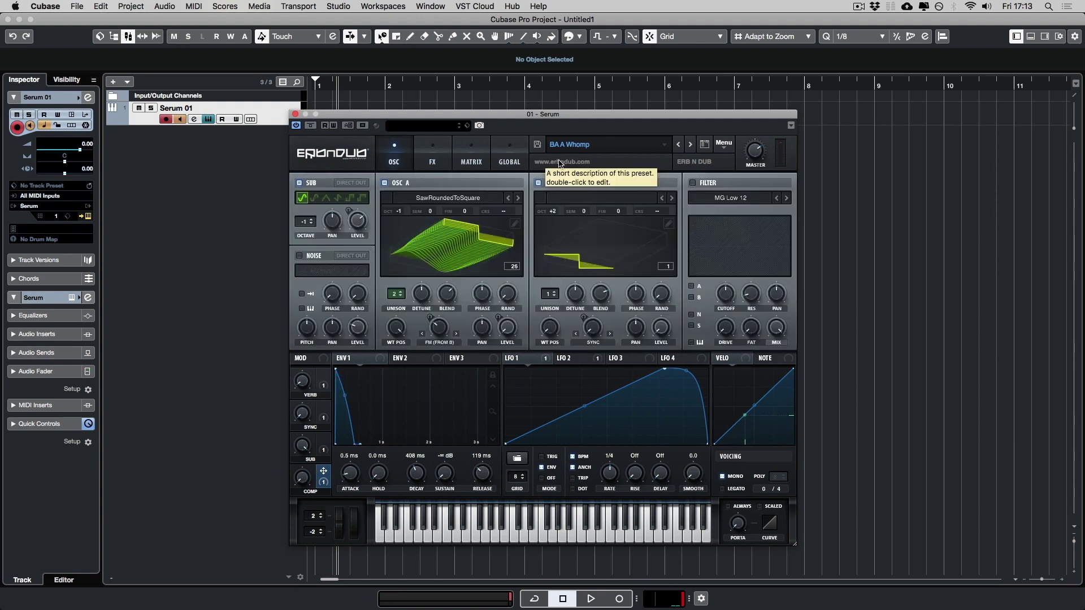